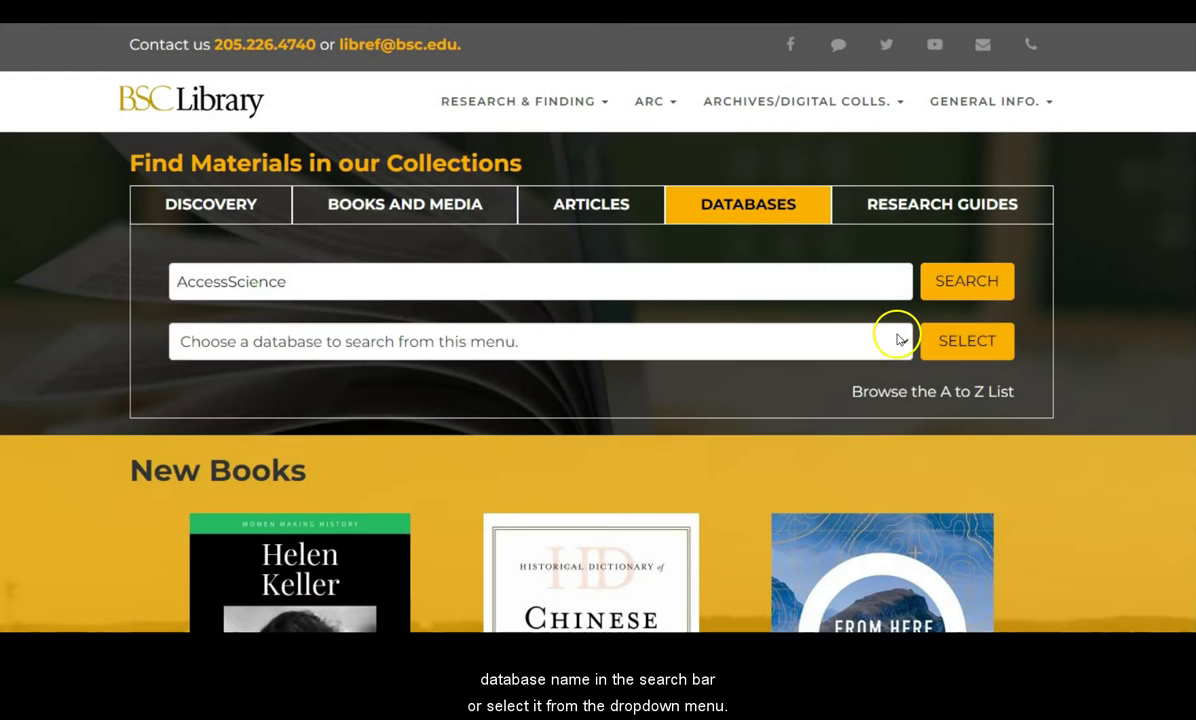
Pick AccessScience from the databases dropdown list
left_click(894, 338)
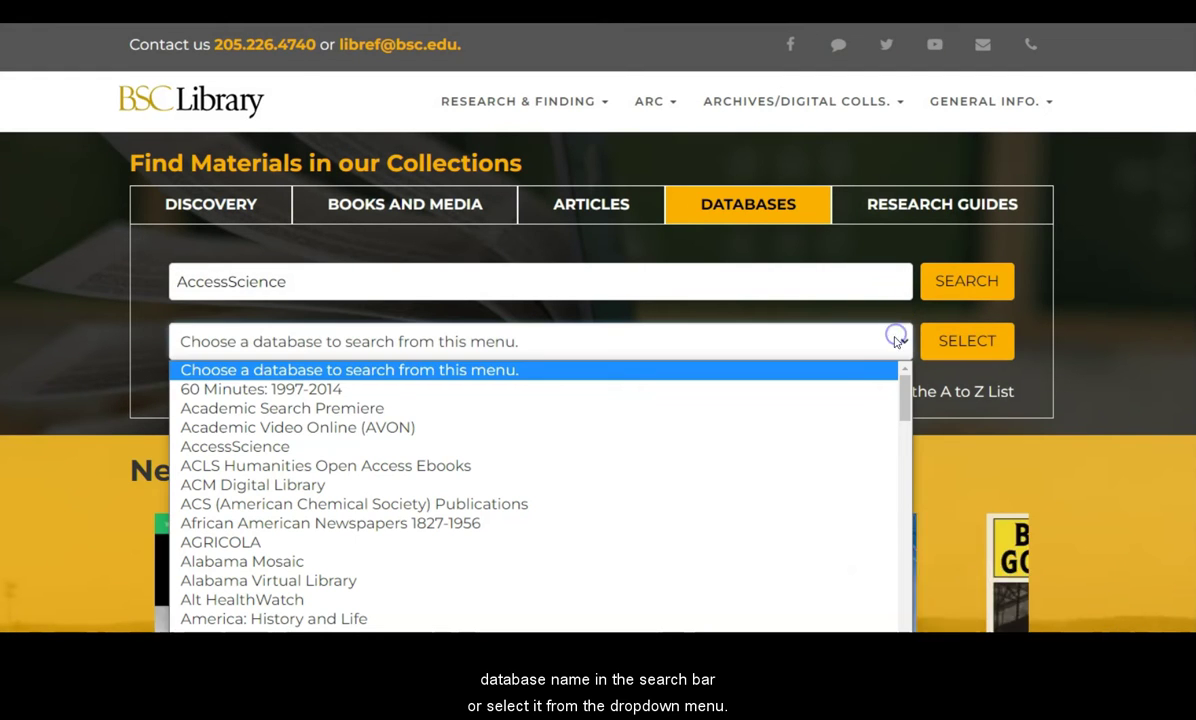
left_click(871, 453)
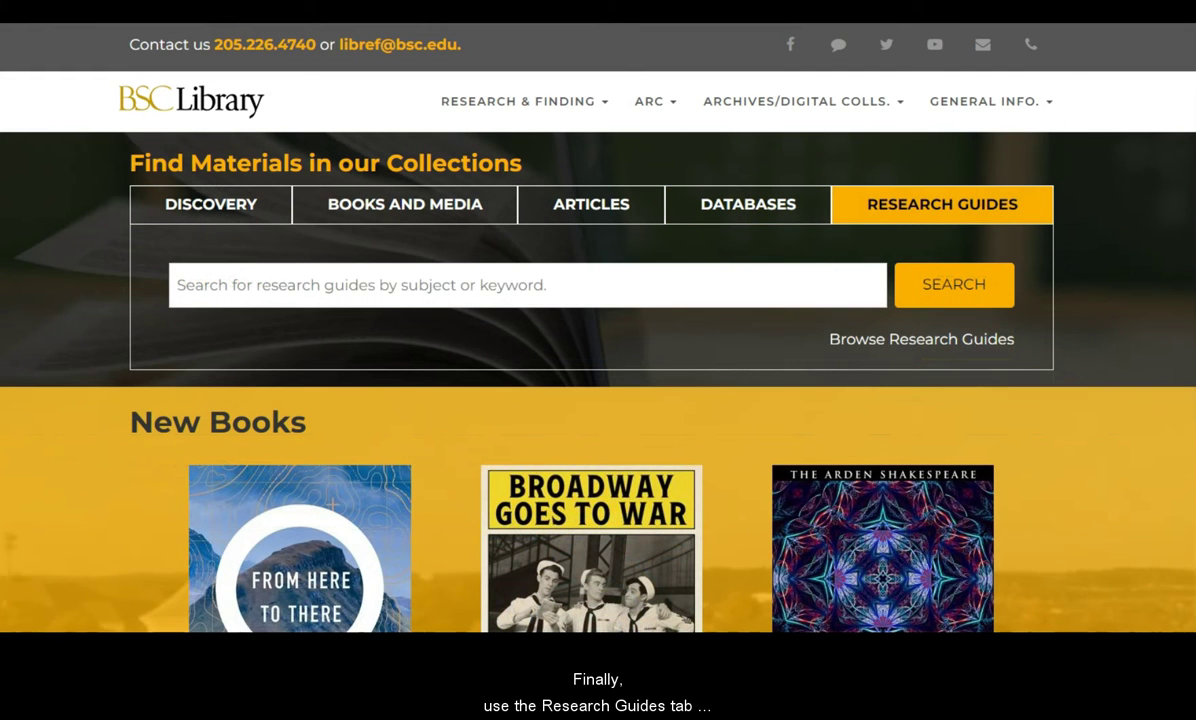
Search the research guides for 'history' and scroll through the matching guides
left_click(222, 286)
left_click(222, 330)
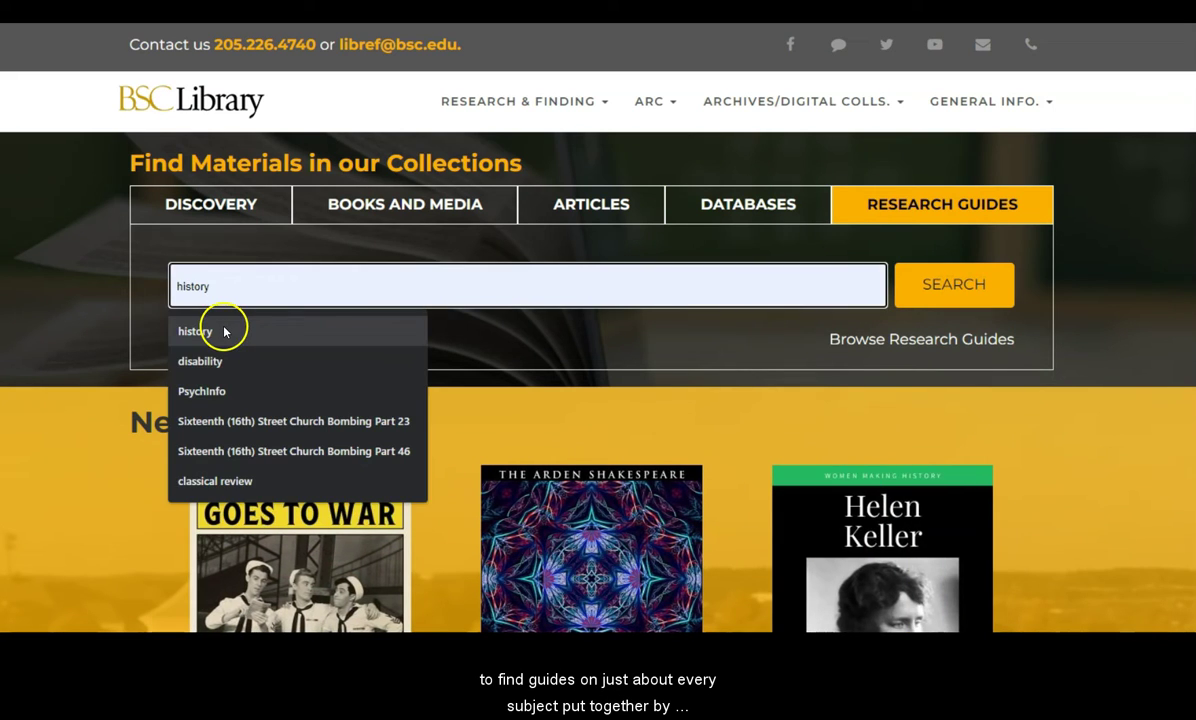
left_click(962, 280)
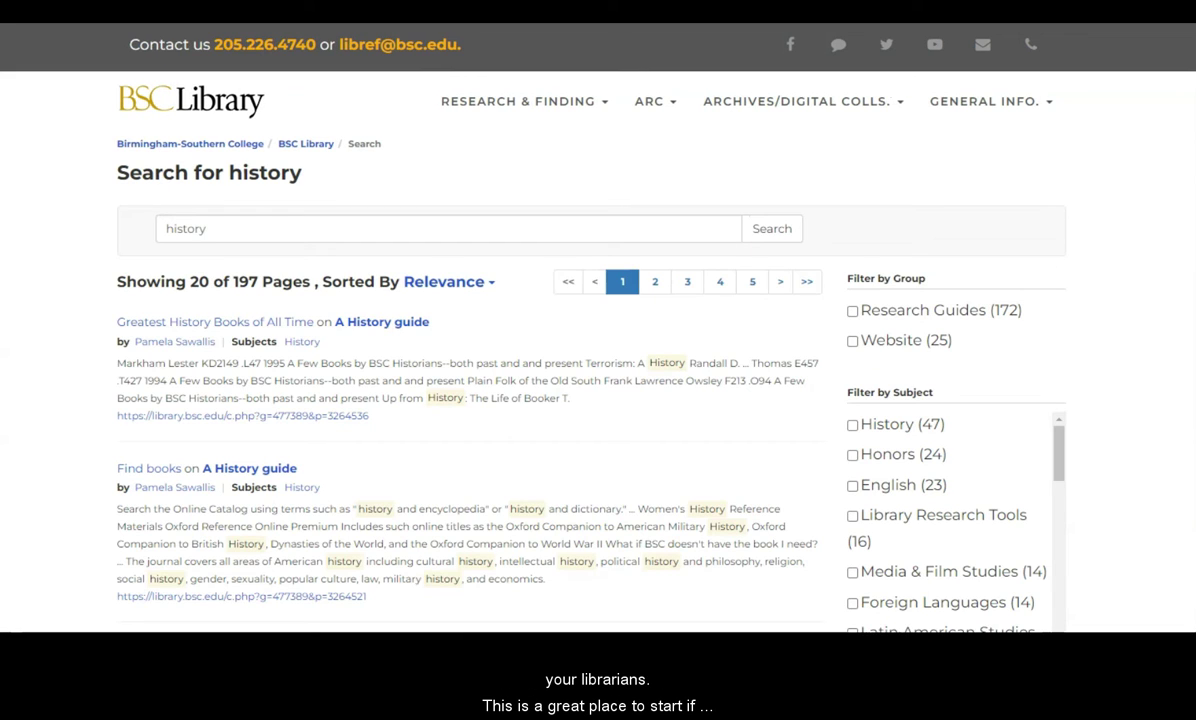
scroll(470, 400, "down", 3)
scroll(470, 400, "down", 2)
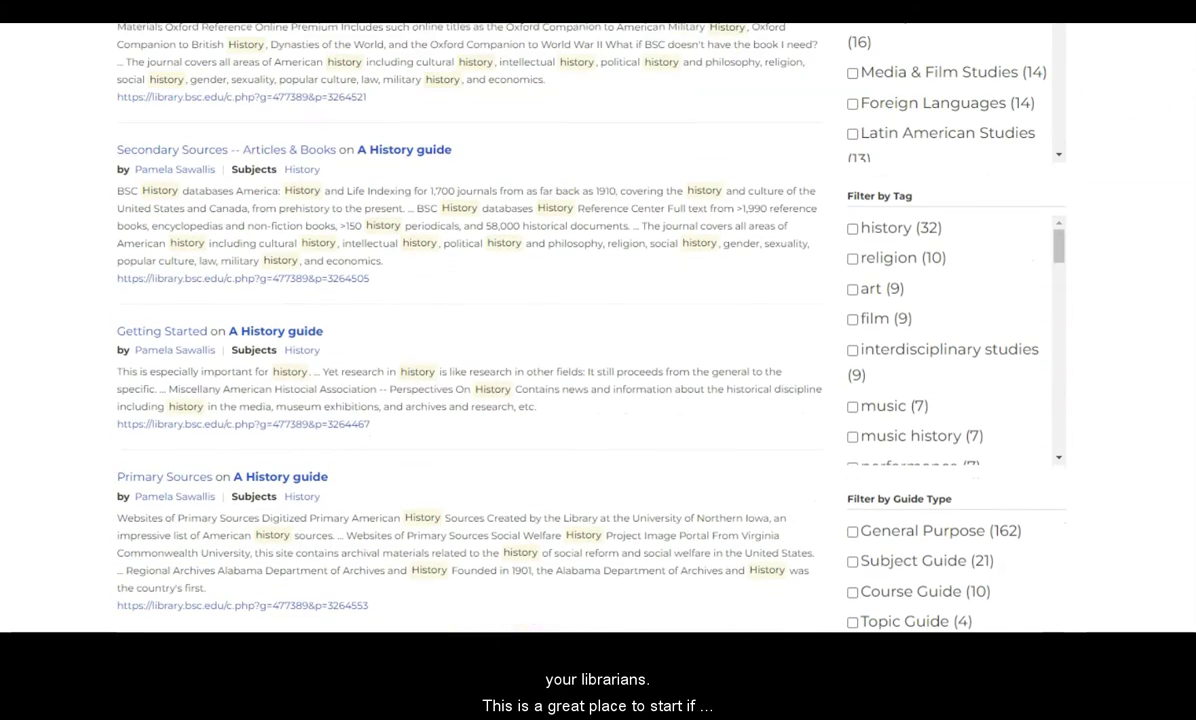
scroll(470, 400, "down", 2)
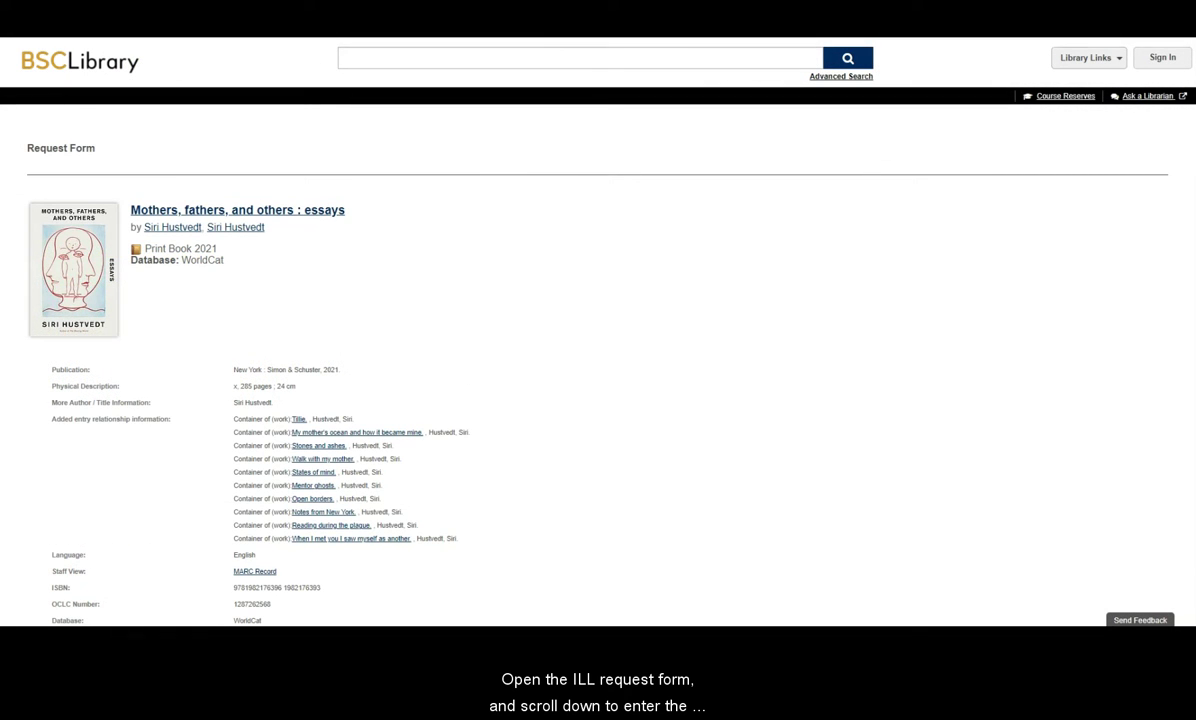
Scroll to the end of the loan request form for 'Mothers, fathers, and others' and submit it
scroll(598, 360, "down", 1)
scroll(598, 360, "down", 1)
scroll(598, 360, "down", 2)
scroll(598, 360, "down", 1)
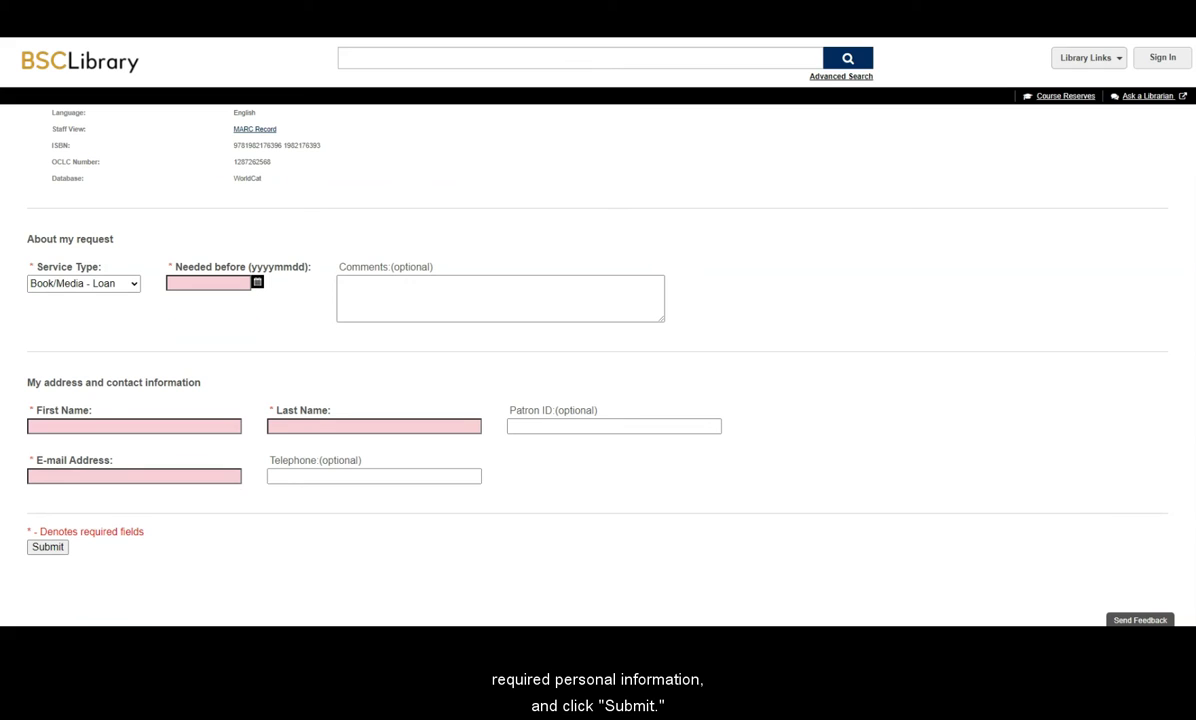
left_click(58, 549)
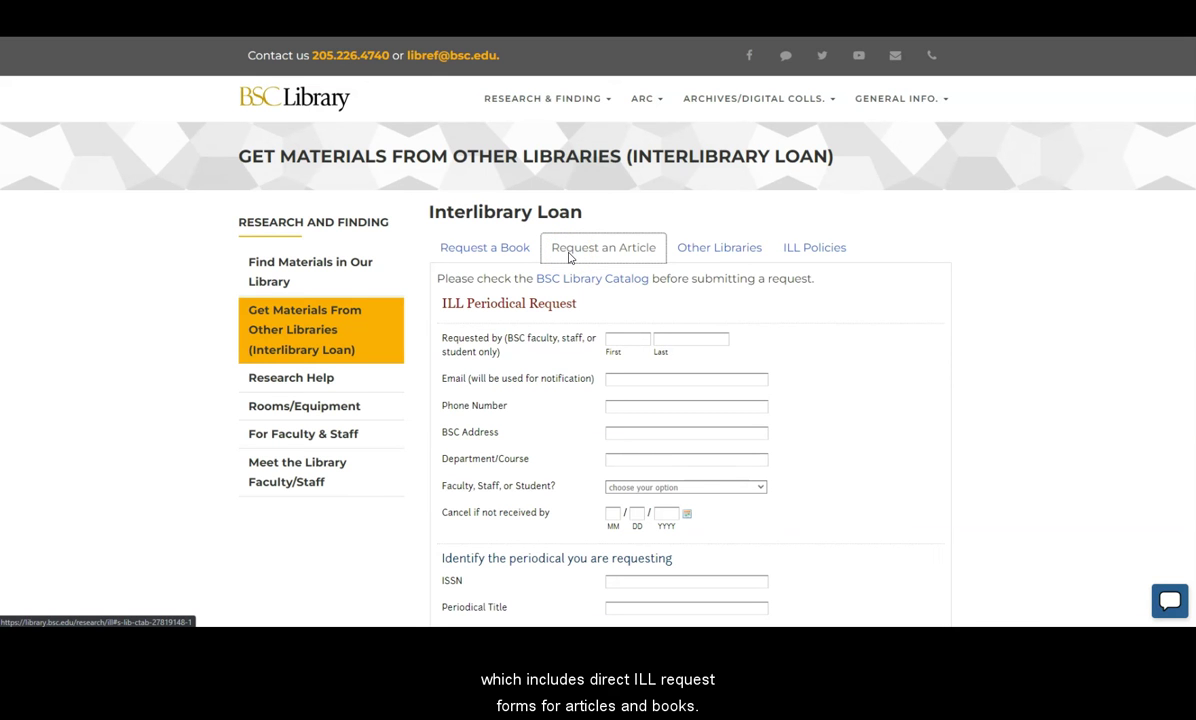
View the Request a Book form, then show the Research & Finding interlibrary loan links
left_click(507, 251)
scroll(507, 251, "down", 3)
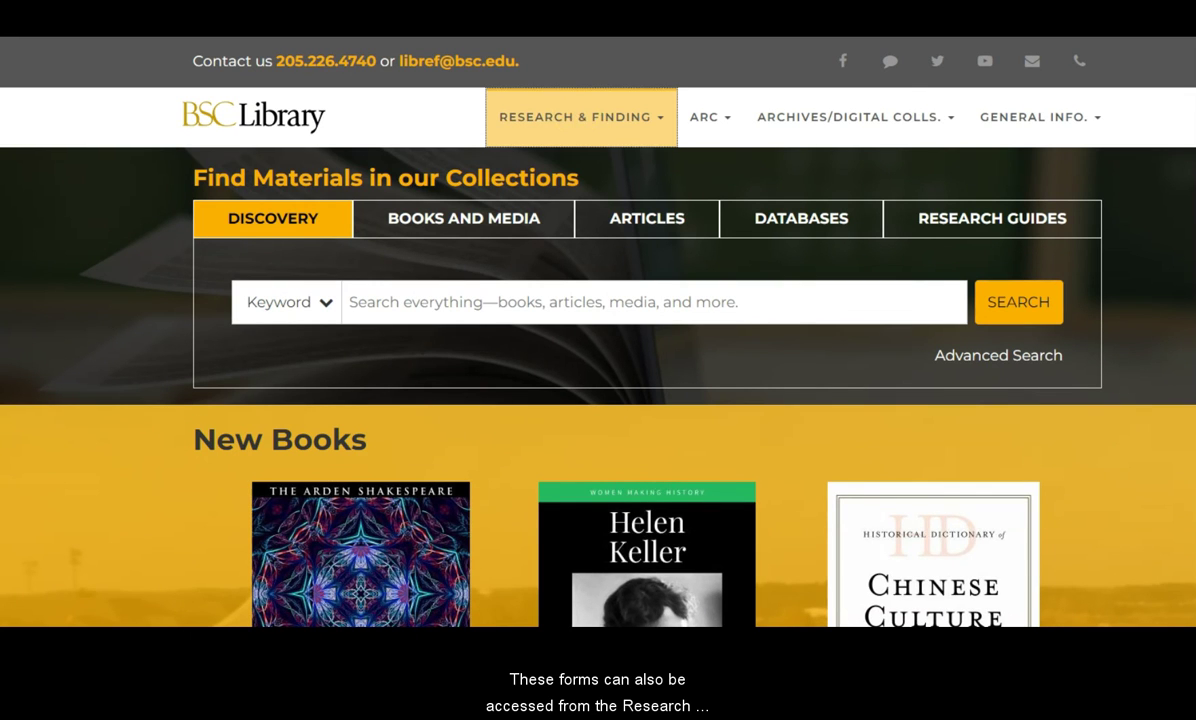
left_click(575, 117)
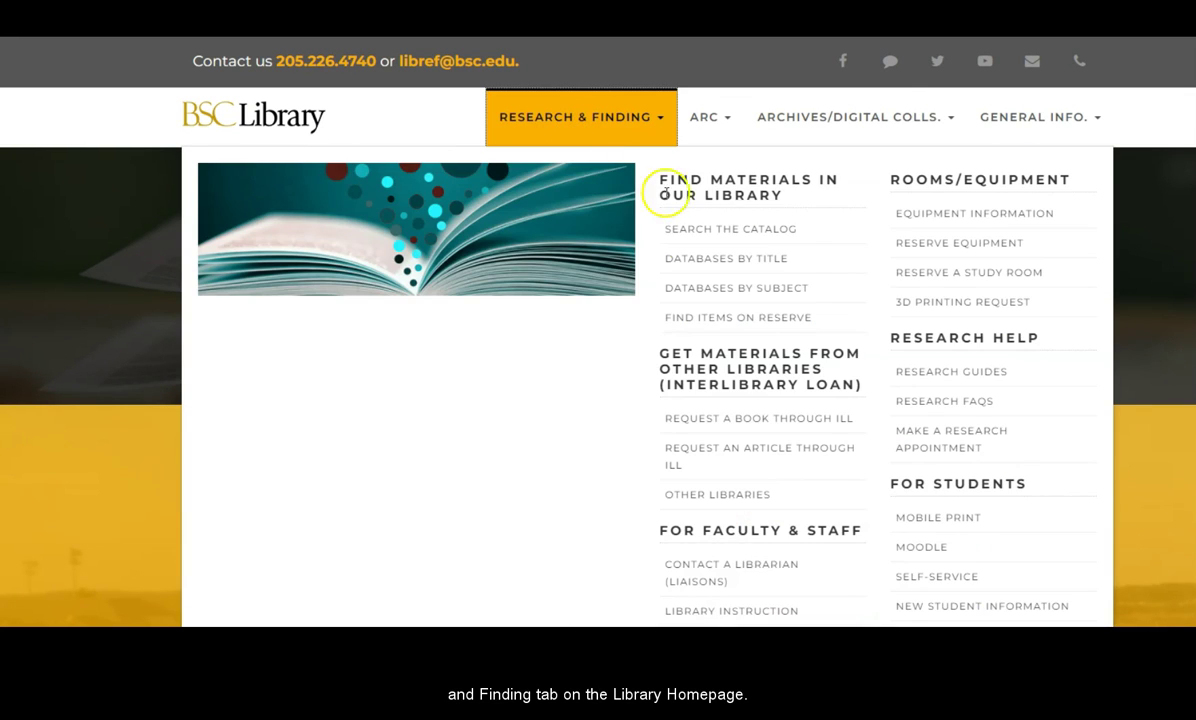